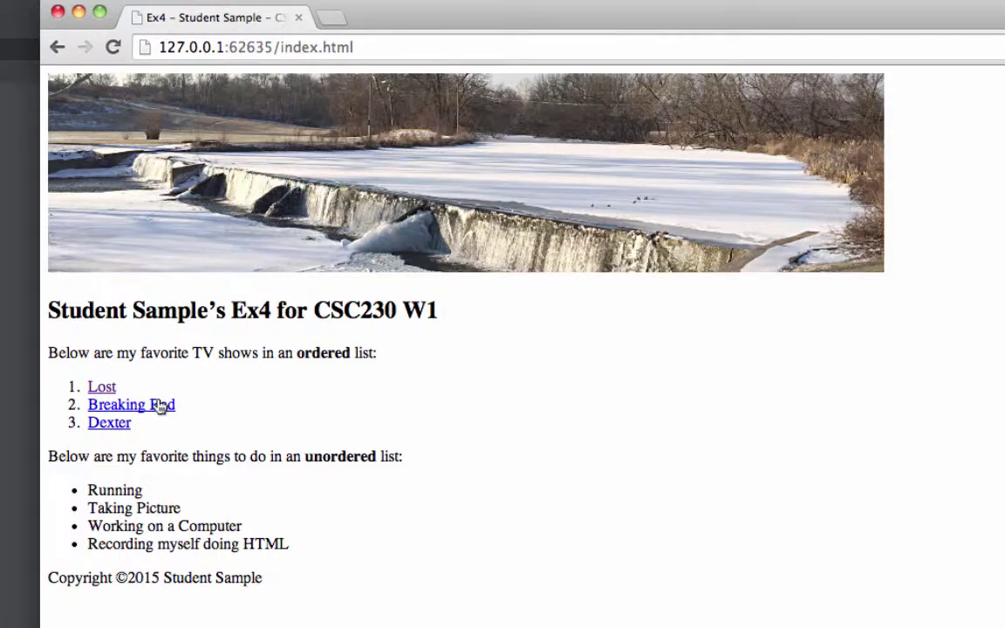
# Step: Test the Breaking Bad and Dexter links on the local Ex4 preview, closing each Wikipedia article
pyautogui.click(161, 405)
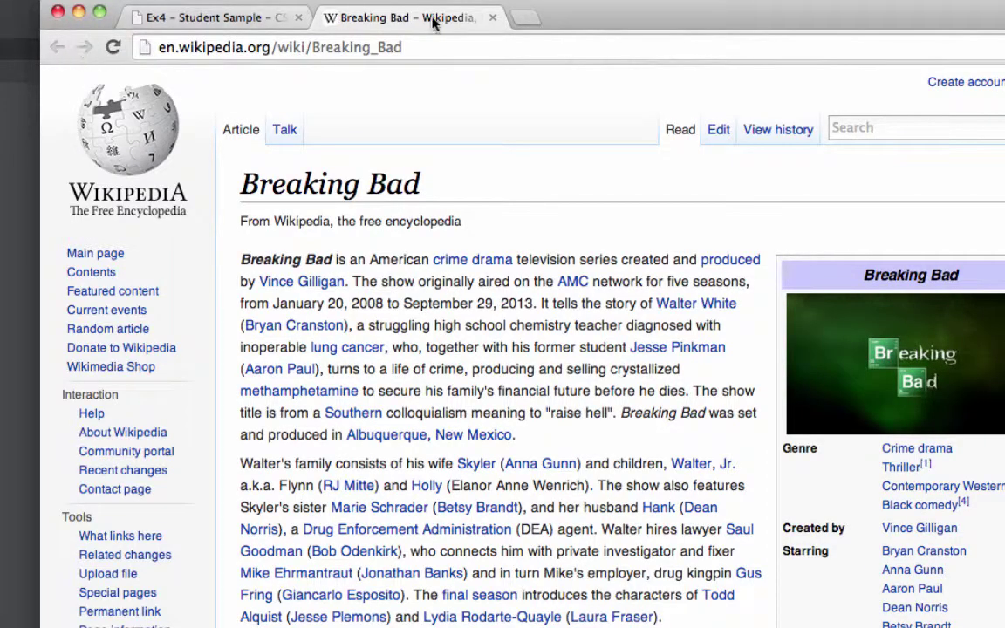
pyautogui.click(491, 17)
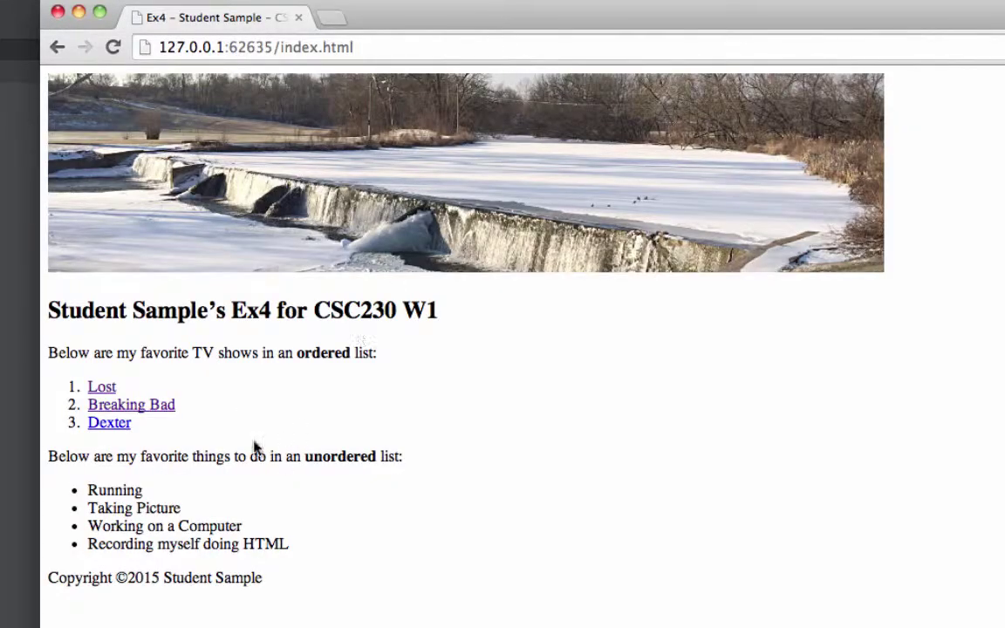
pyautogui.click(123, 425)
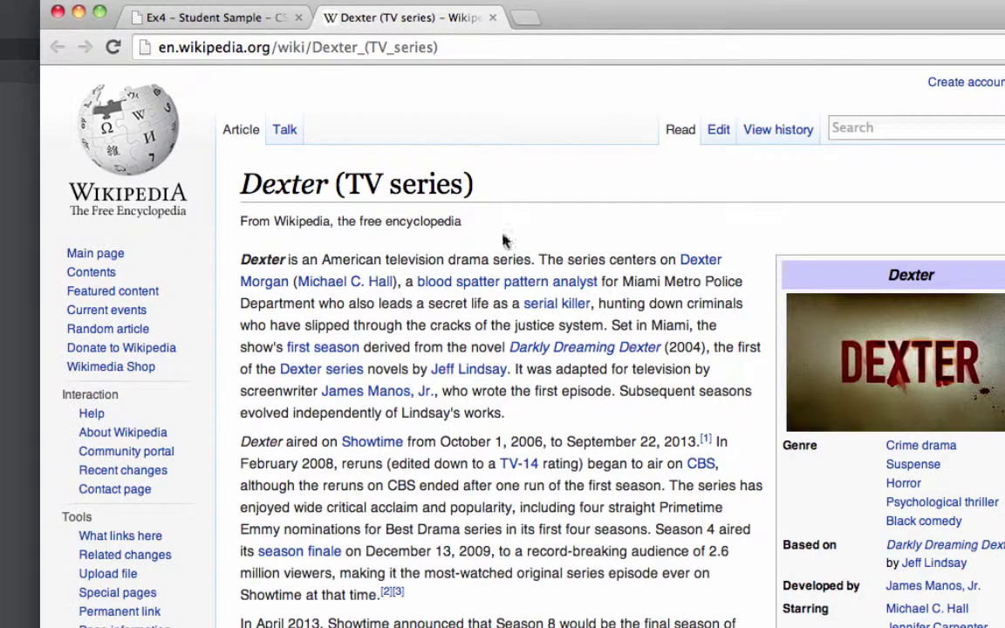
pyautogui.click(493, 18)
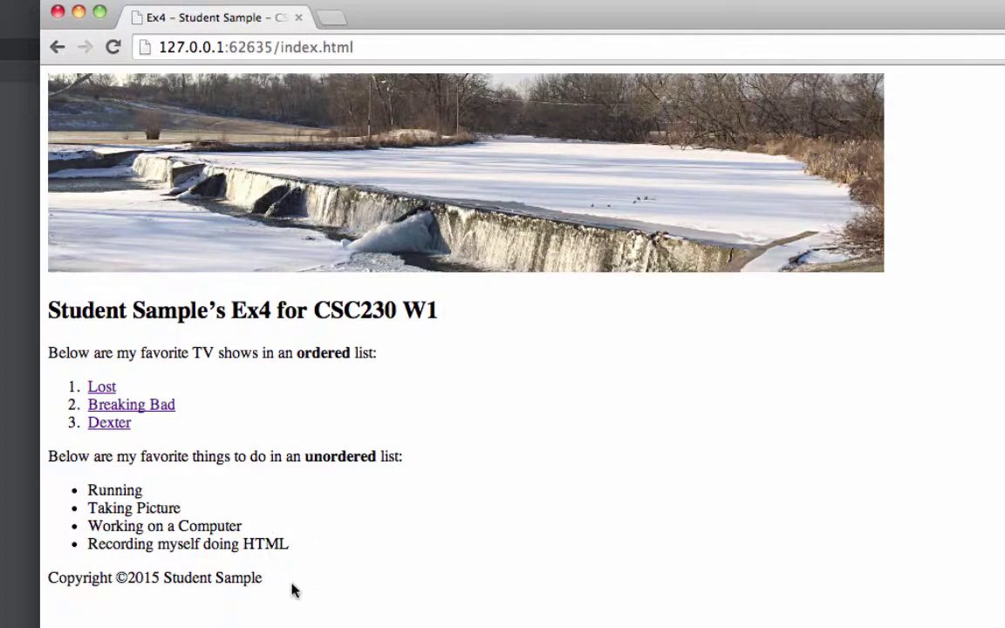
# Step: Close the local Ex4 preview, then close index.html in the Brackets editor
pyautogui.click(298, 18)
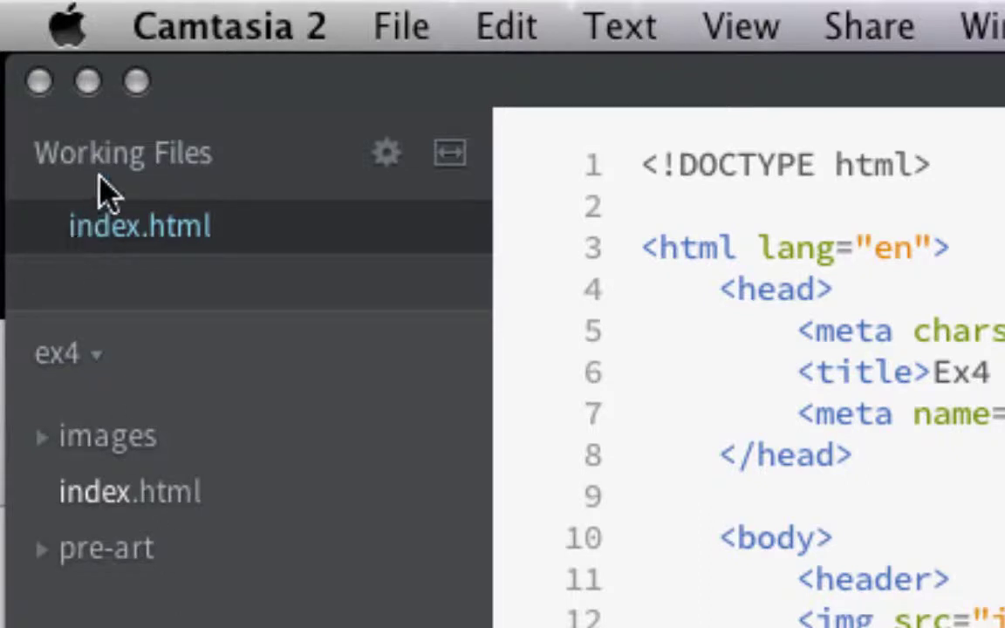
pyautogui.click(139, 428)
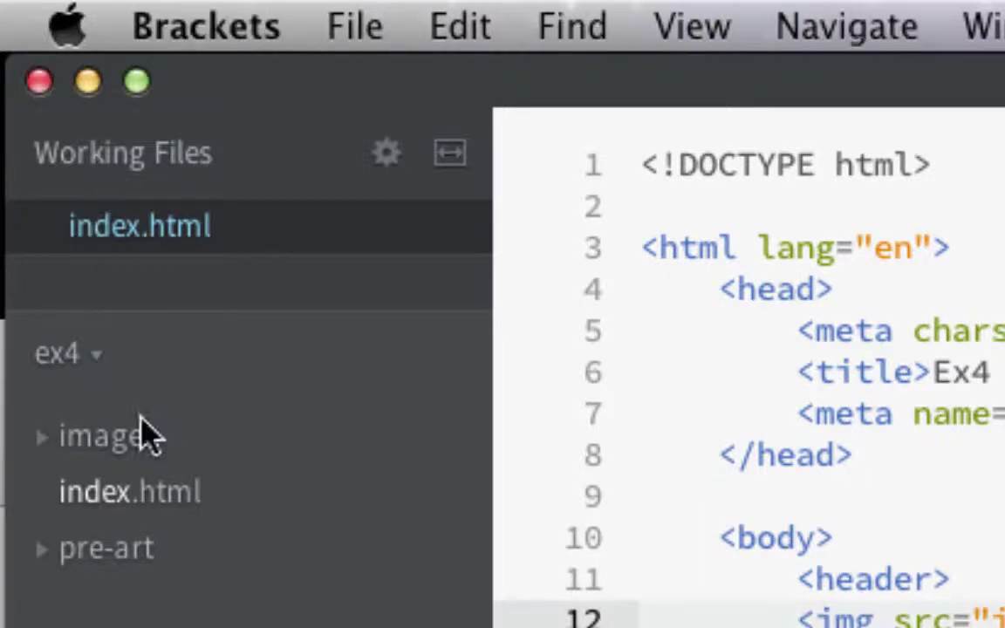
pyautogui.click(46, 228)
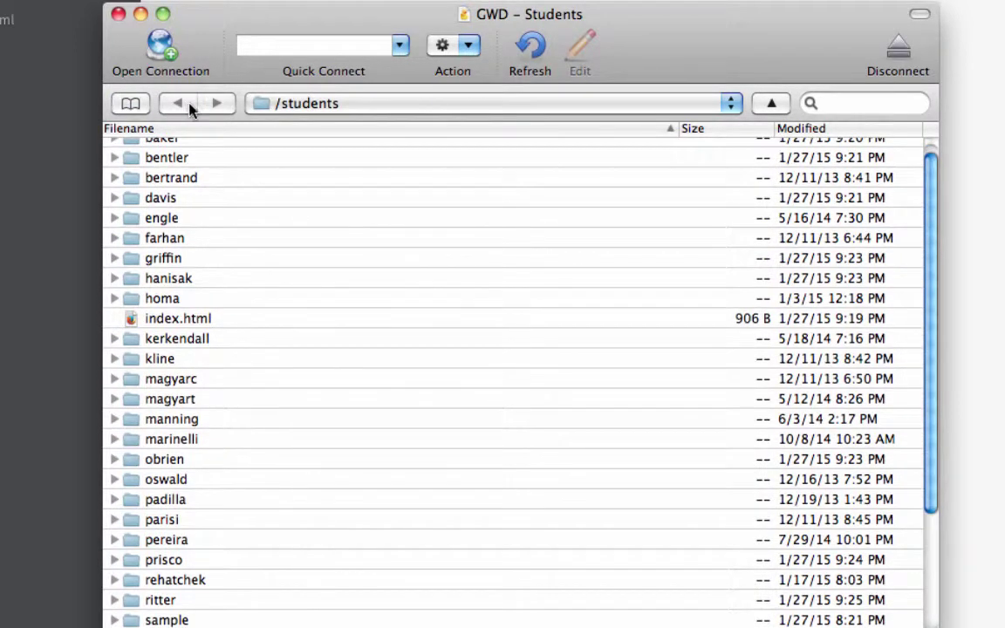
# Step: Connect via the CSC230 – Student – Sample bookmark and log in with the account password
pyautogui.click(130, 103)
pyautogui.scroll(-10, 413, 381)
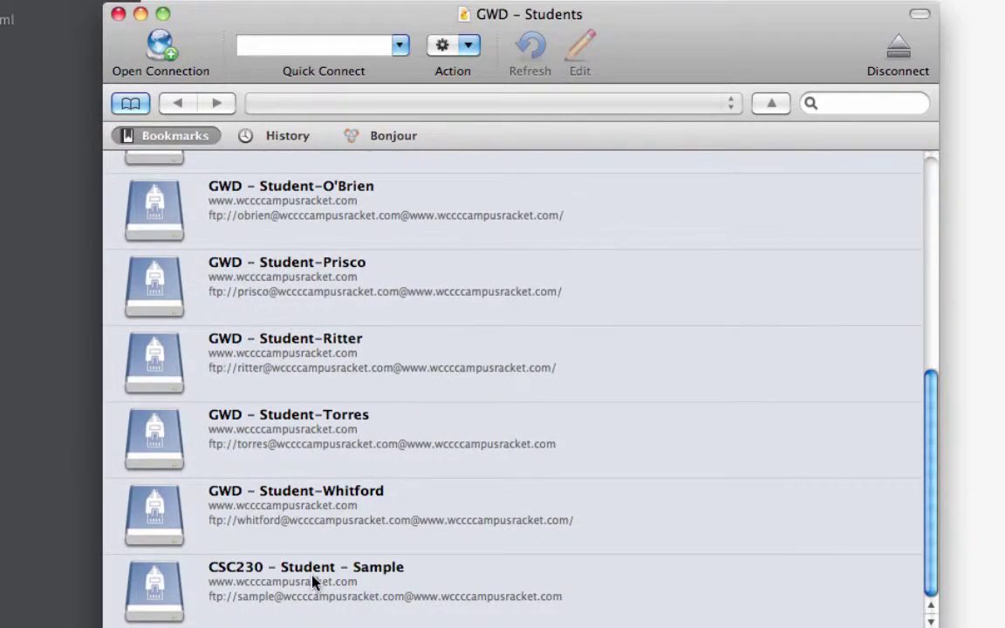
pyautogui.doubleClick(312, 577)
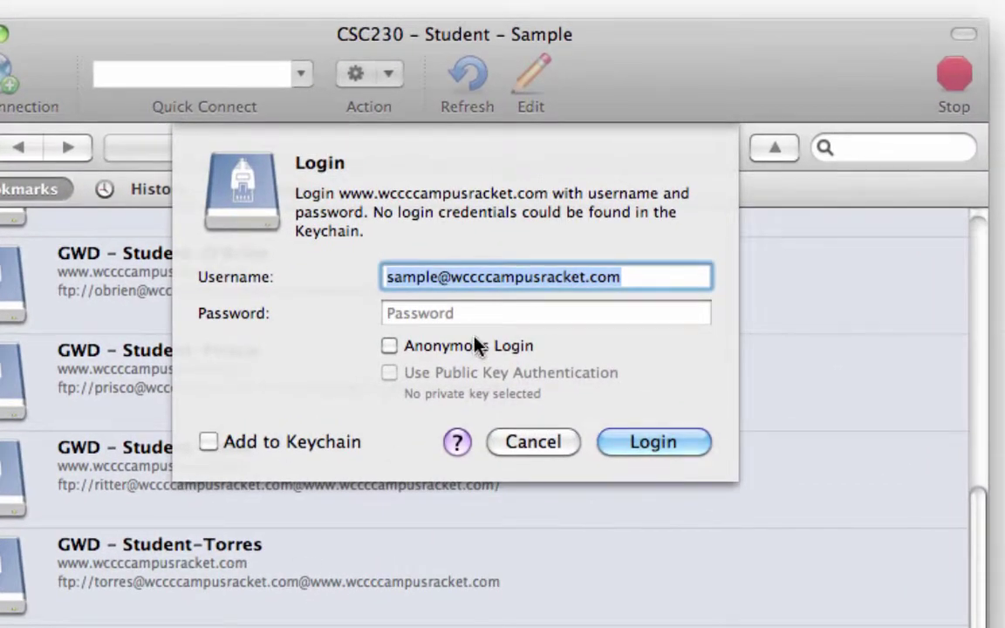
pyautogui.click(517, 267)
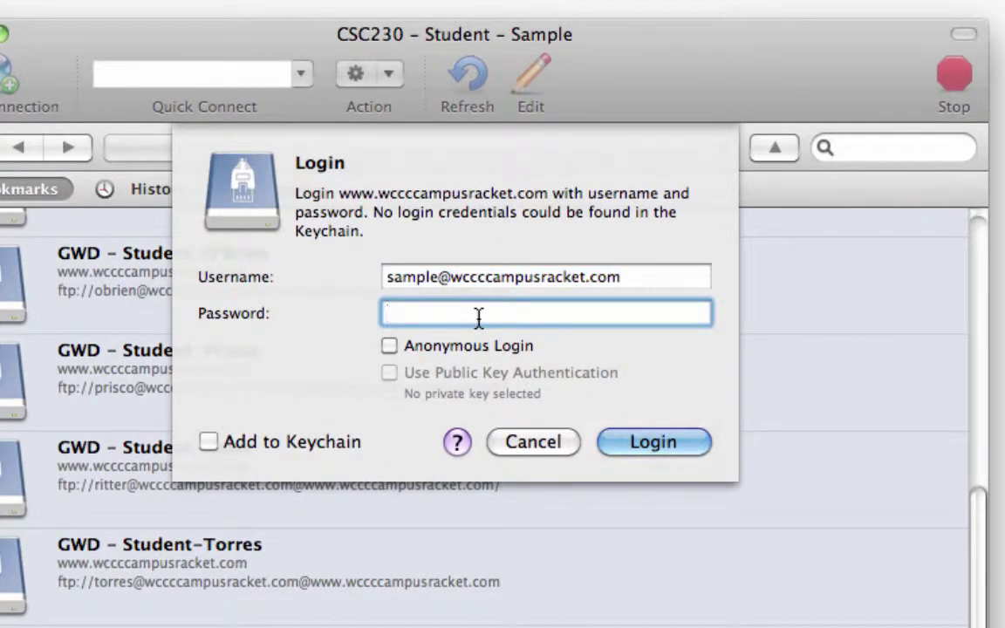
pyautogui.write('*********')
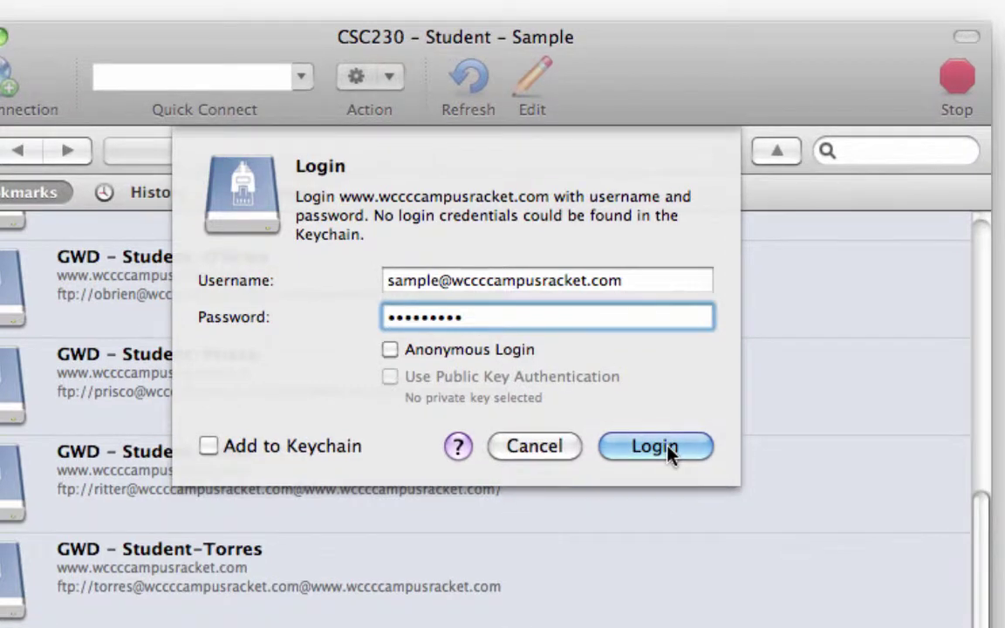
pyautogui.click(667, 452)
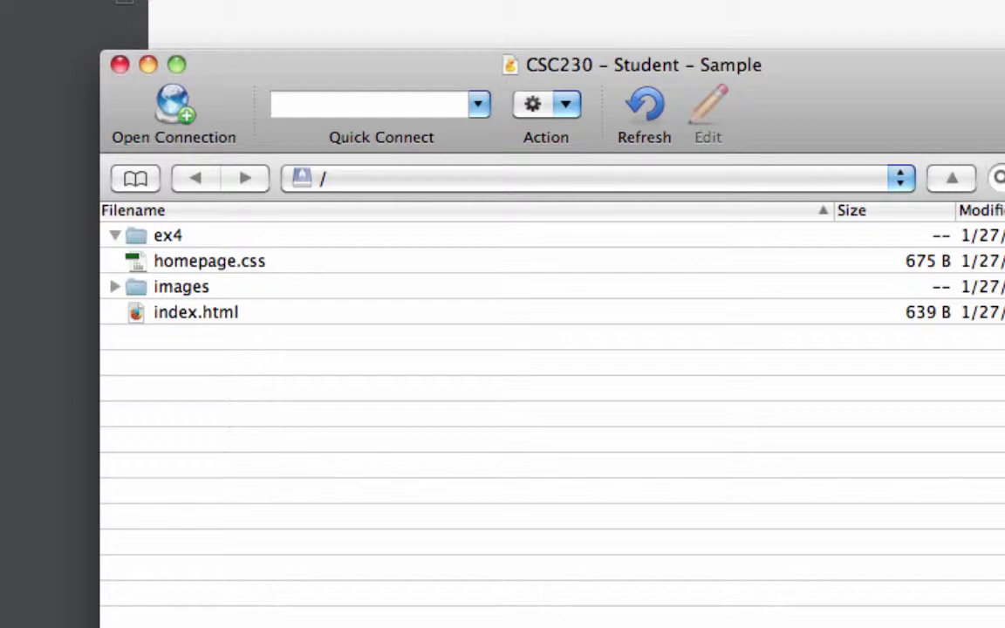
# Step: Move the pre-art folder out of the local ex4 folder into Upload_Sample
pyautogui.press('super+Tab')
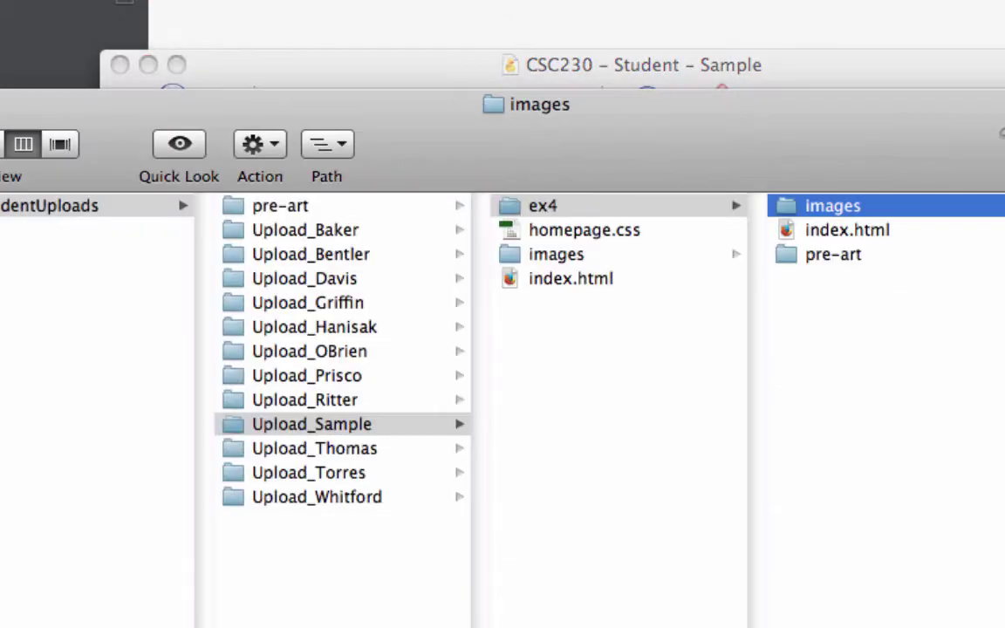
pyautogui.moveTo(317, 81); pyautogui.dragTo(733, 528)
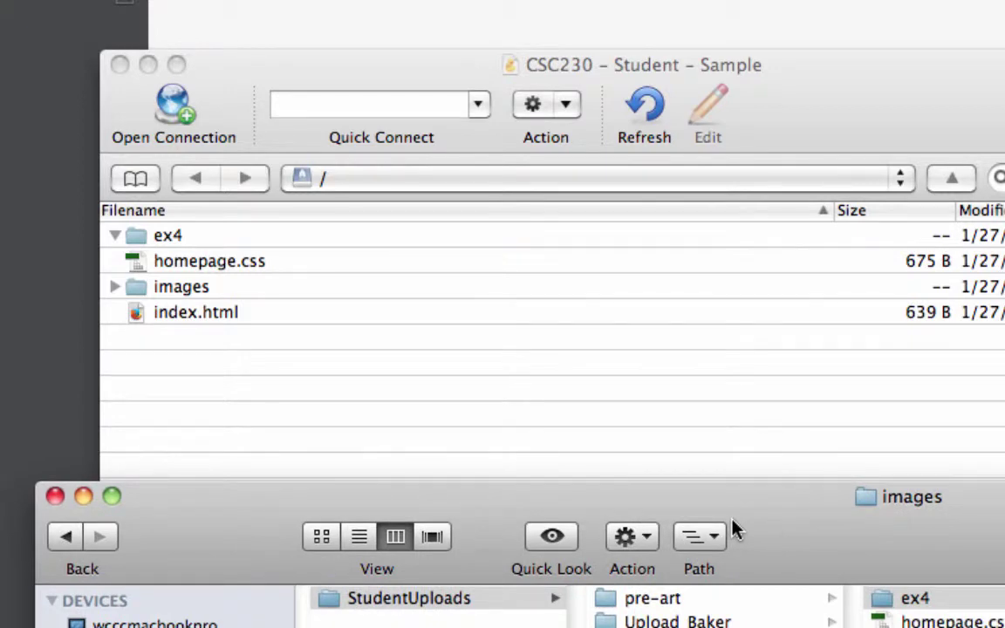
pyautogui.click(910, 598)
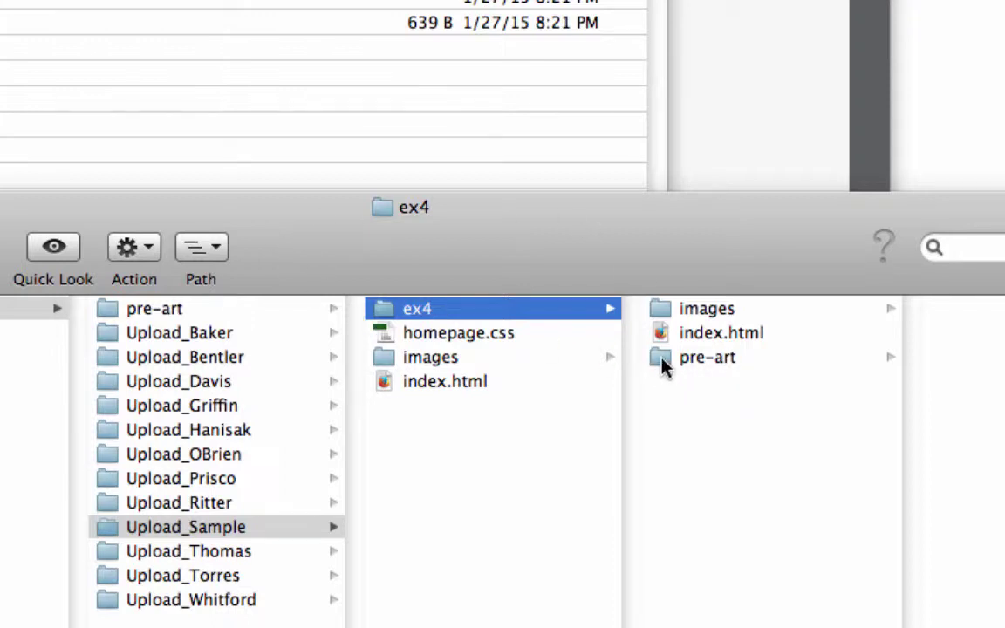
pyautogui.moveTo(663, 367); pyautogui.dragTo(439, 473)
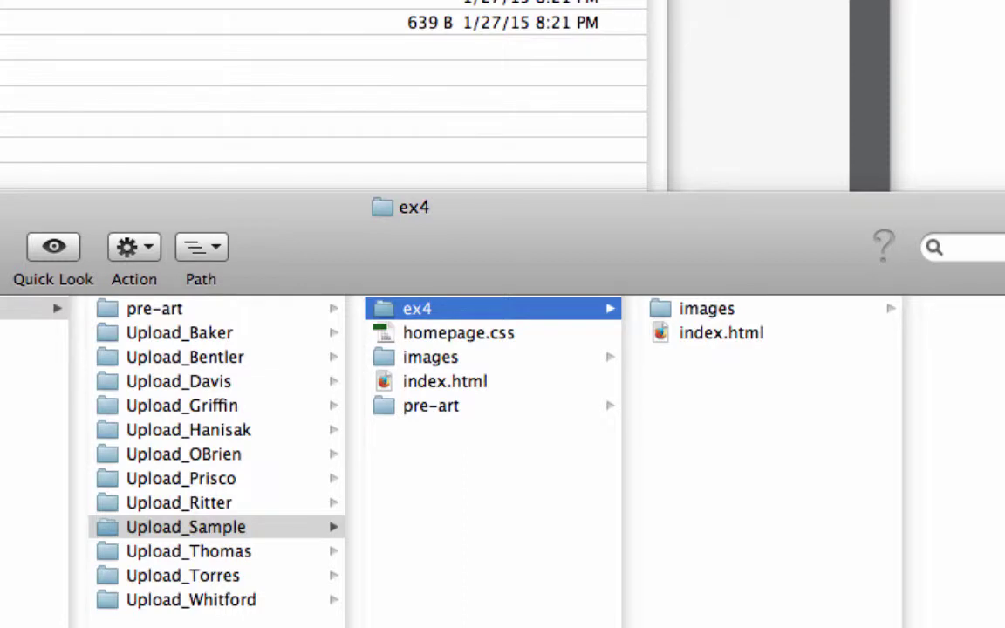
# Step: Upload the local images folder and index.html into the server's ex4 folder, logging in
pyautogui.click(708, 310)
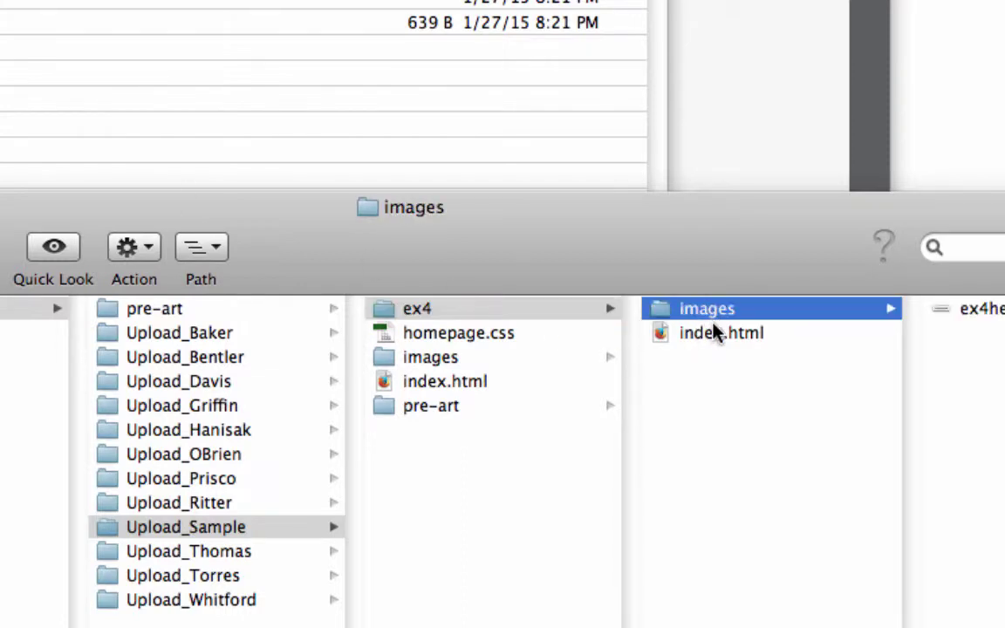
pyautogui.keyDown('shift'); pyautogui.click(714, 334); pyautogui.keyUp('shift')
pyautogui.moveTo(658, 317); pyautogui.dragTo(508, 211)
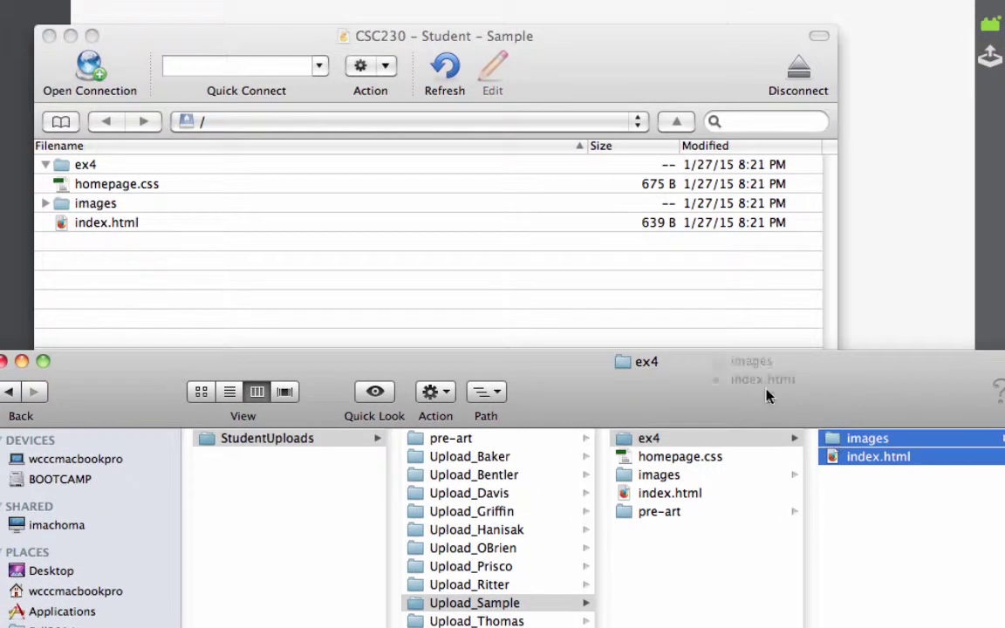
pyautogui.moveTo(718, 364); pyautogui.dragTo(152, 168)
pyautogui.moveTo(523, 371); pyautogui.dragTo(588, 498)
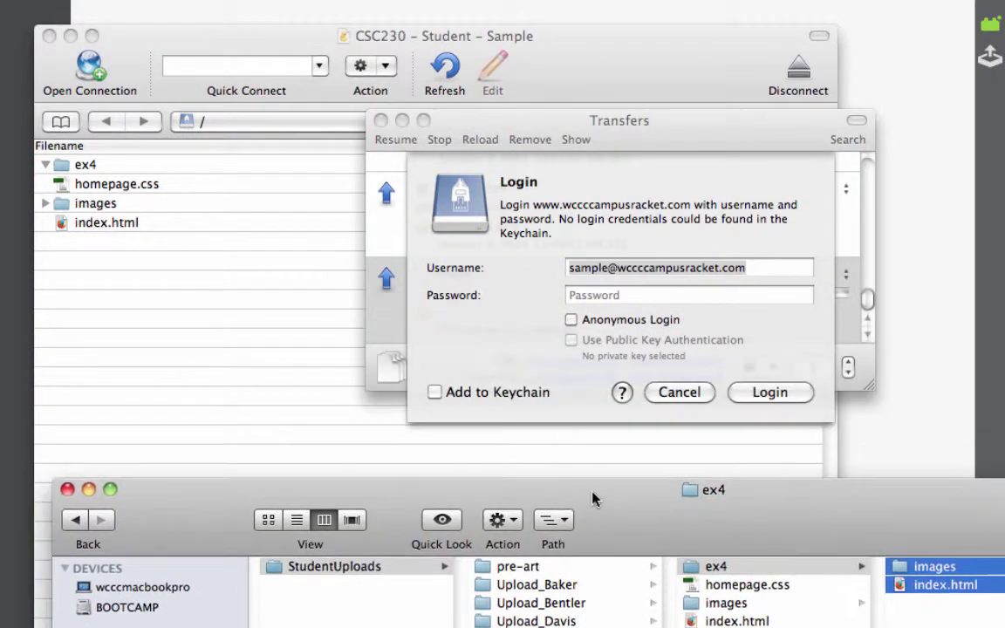
pyautogui.click(606, 295)
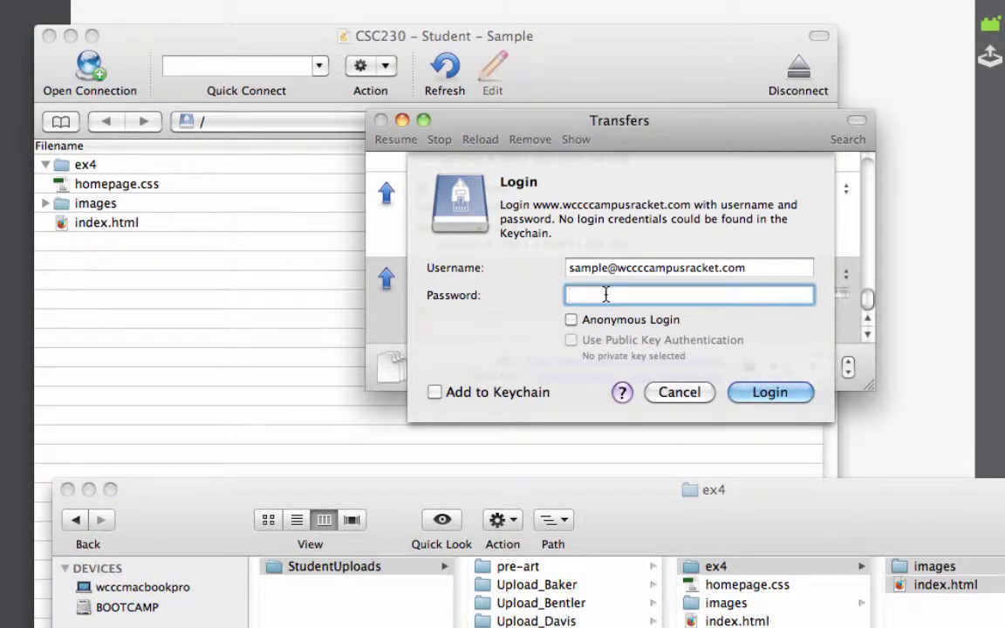
pyautogui.click(781, 392)
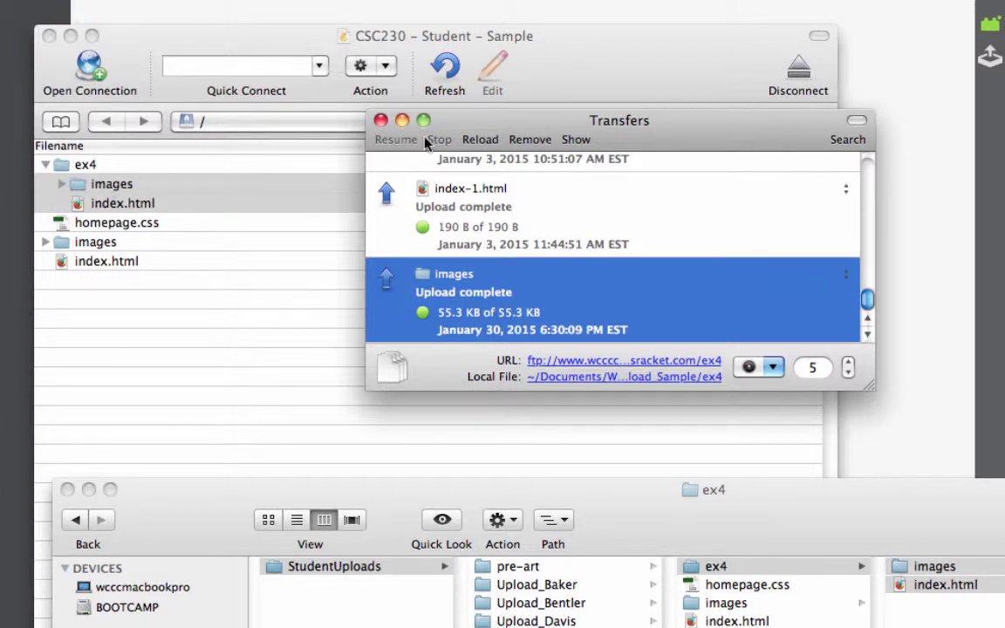
# Step: Check the uploaded images folder's contents, then drag the whole local ex4 folder onto the server
pyautogui.click(381, 121)
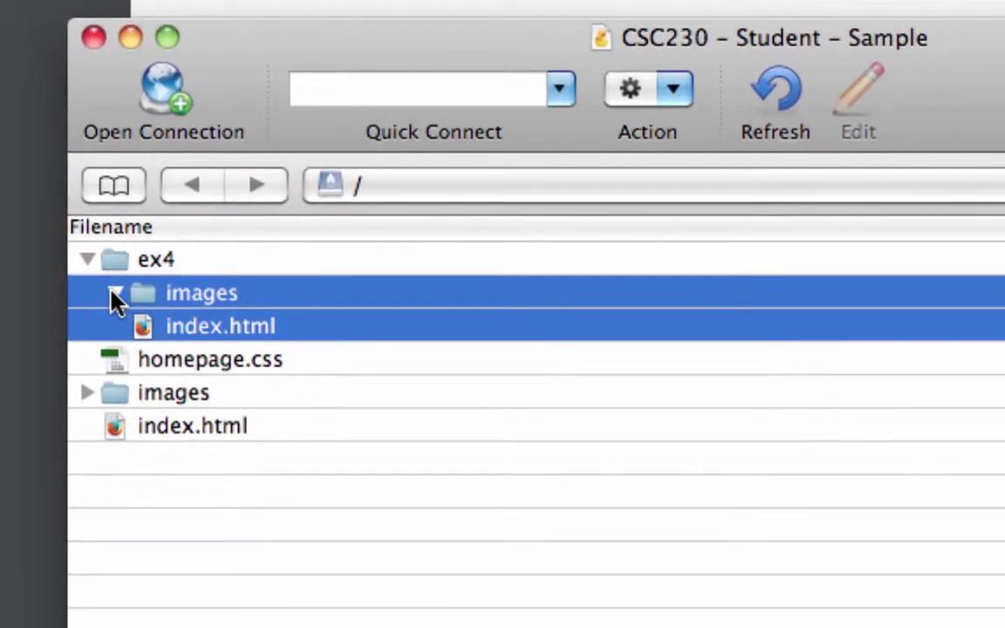
pyautogui.click(62, 184)
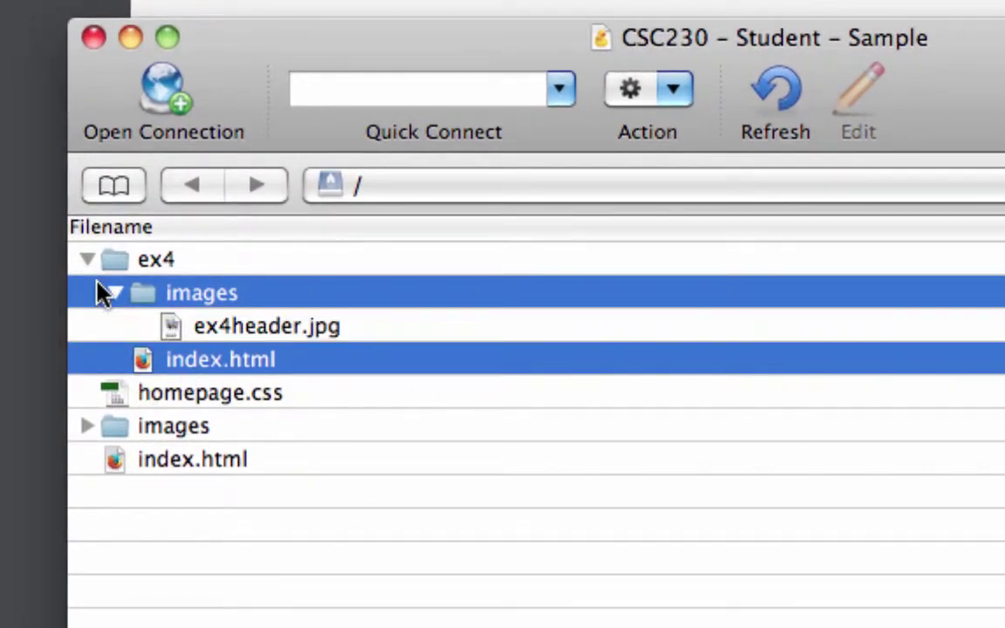
pyautogui.click(116, 294)
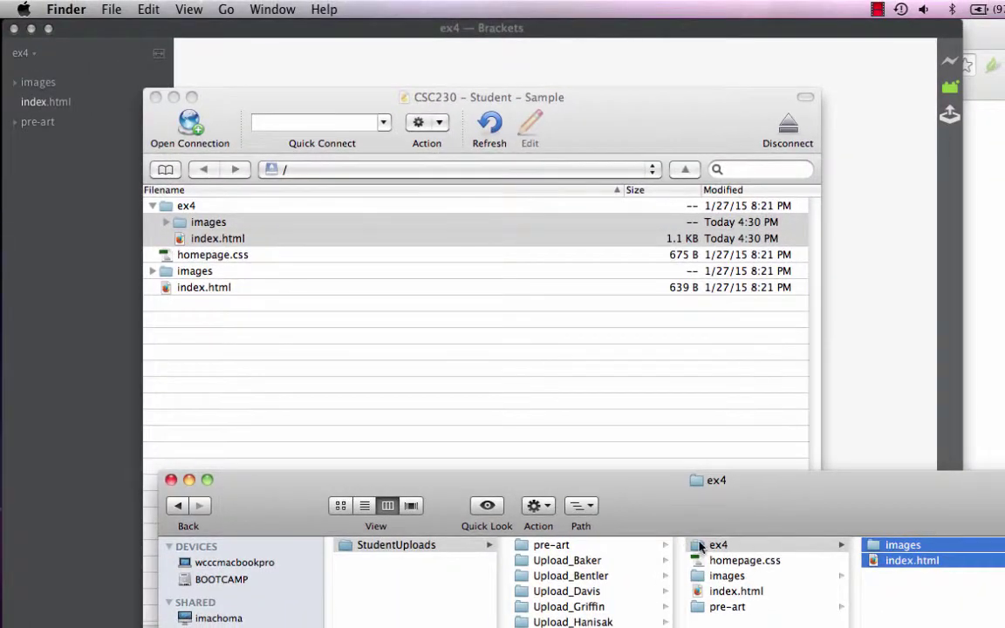
pyautogui.moveTo(701, 545); pyautogui.dragTo(373, 375)
# Step: Log in and overwrite the server's existing ex4 folder, finishing the 55.3 KB upload
pyautogui.click(779, 399)
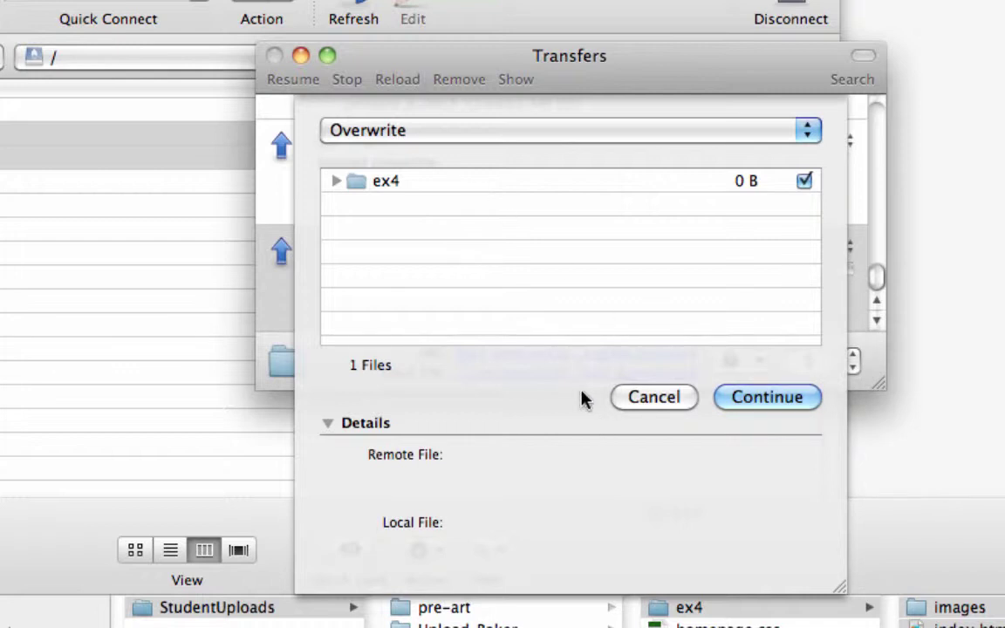
pyautogui.click(806, 398)
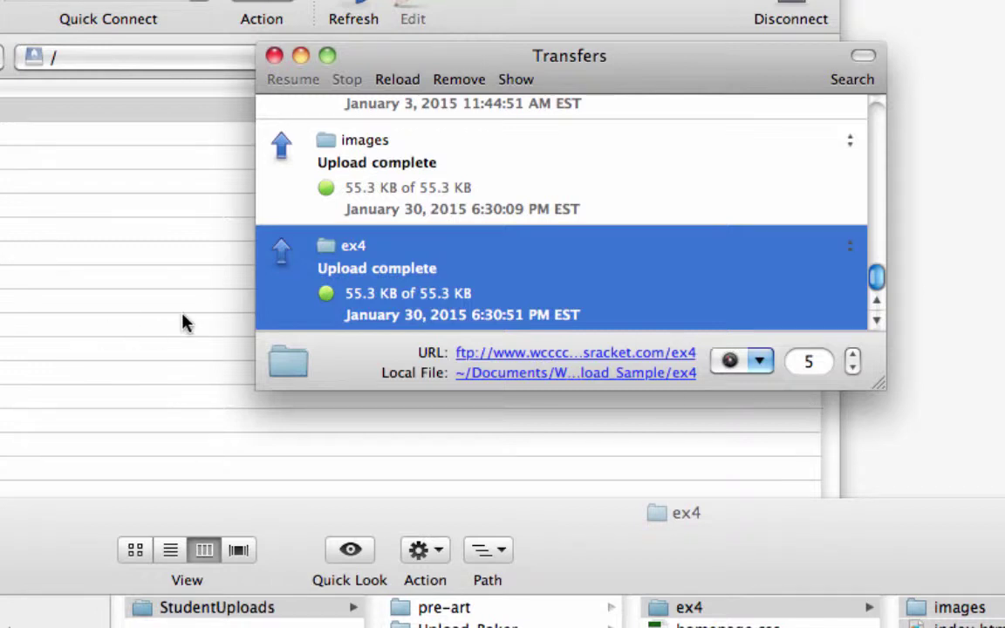
pyautogui.click(276, 58)
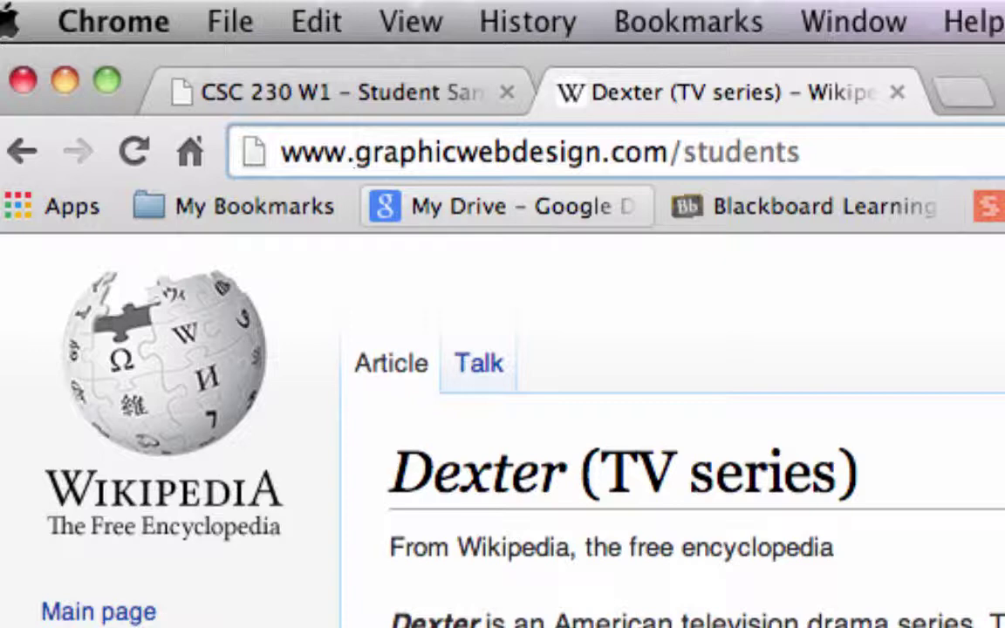
pyautogui.click(352, 152)
pyautogui.write('wccc')
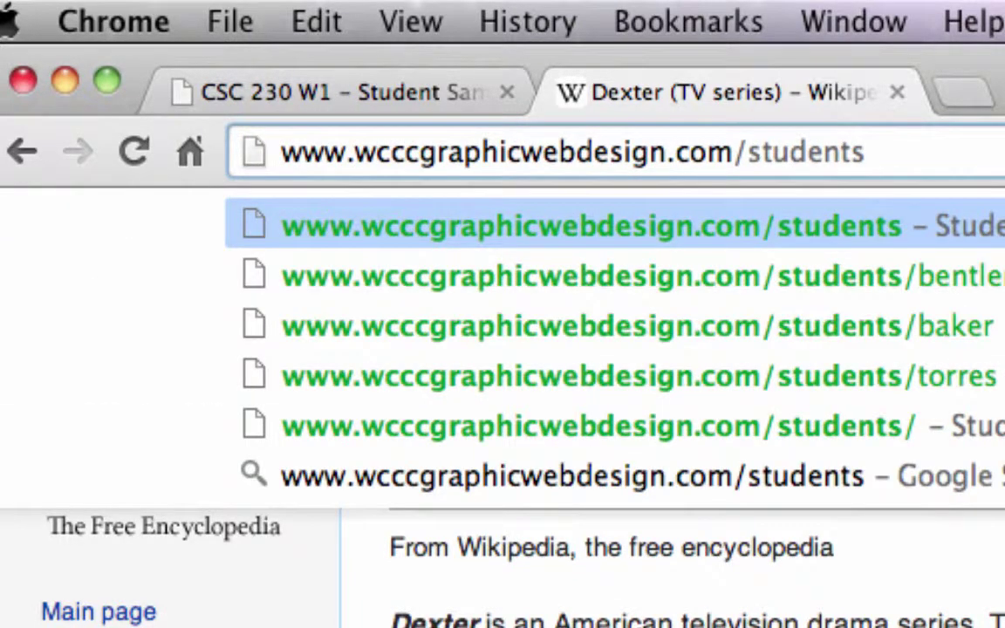
pyautogui.click(931, 157)
pyautogui.press('Return')
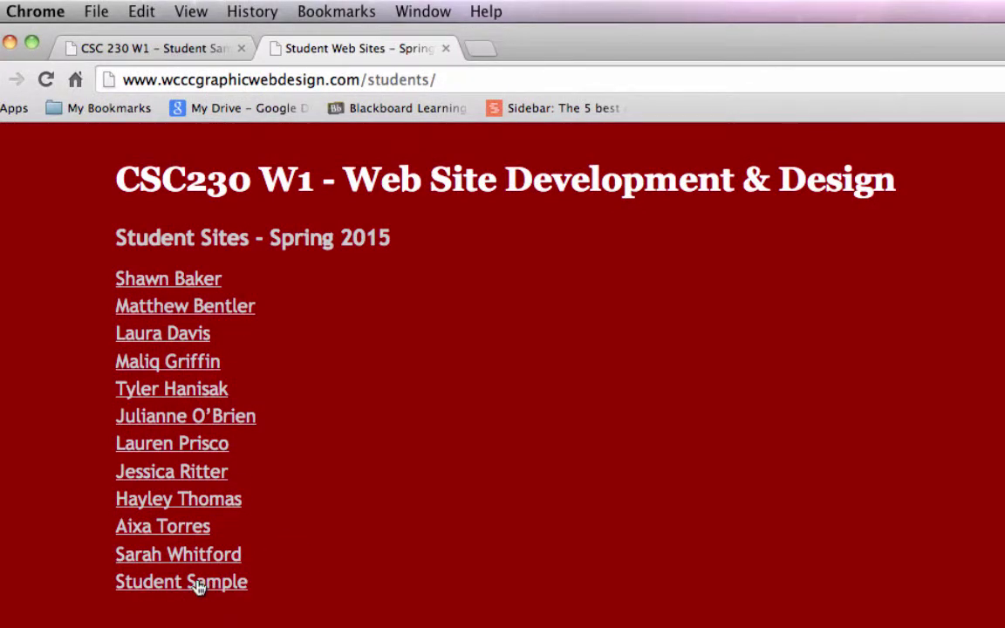
# Step: Open the Student Sample site's live Ex4 page and test its Lost link
pyautogui.click(224, 587)
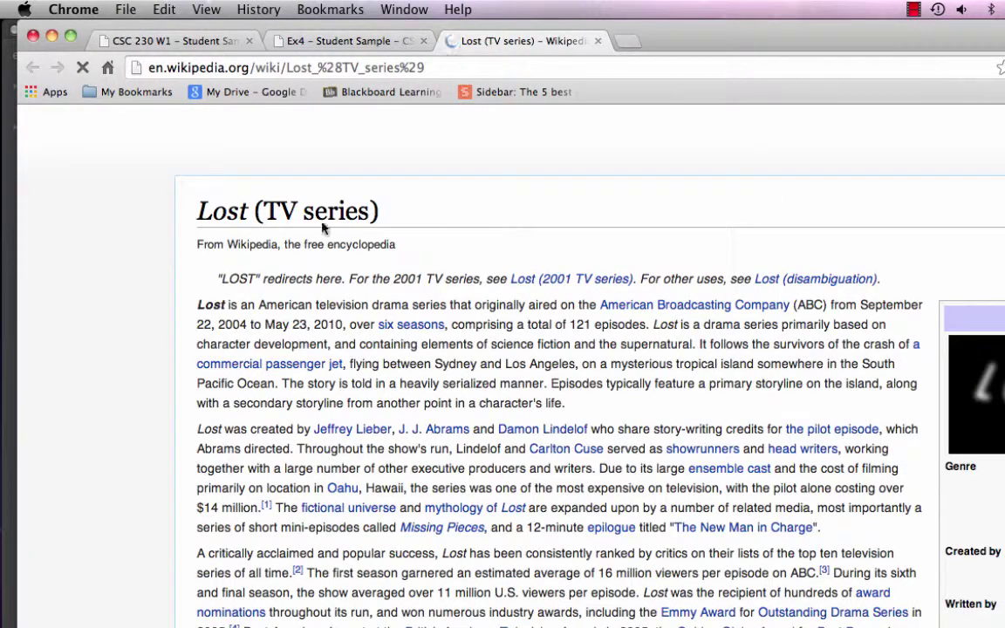
pyautogui.click(598, 42)
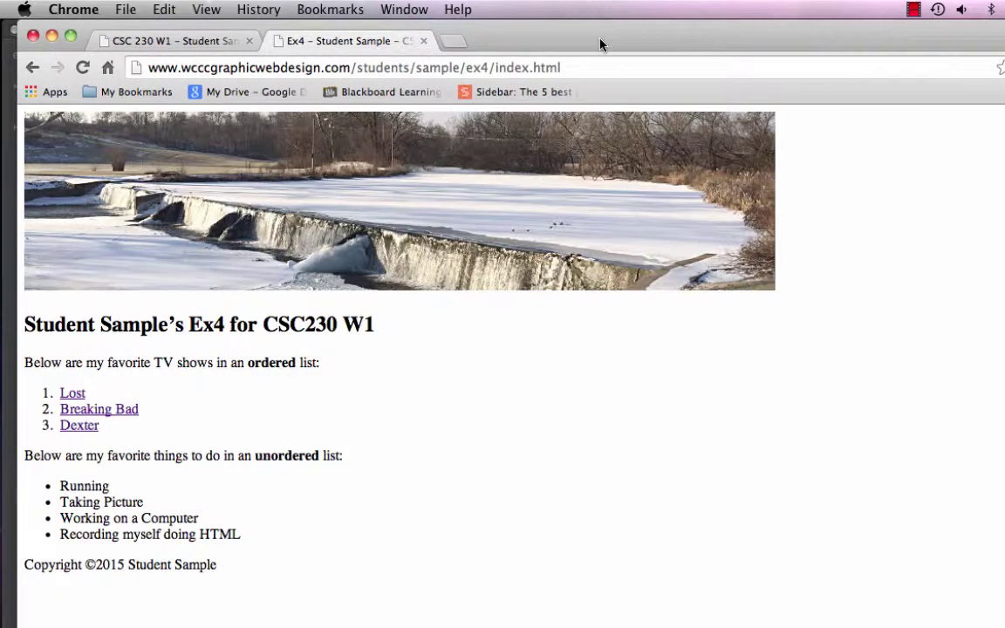